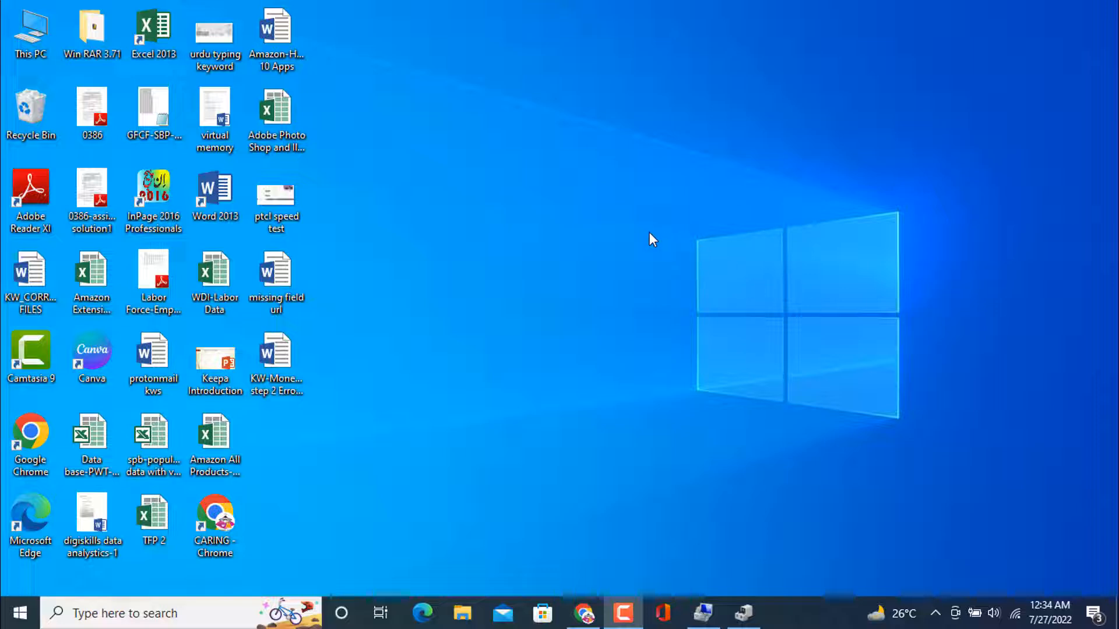
# View the drives in This PC, then list the disk drives in Device Manager.
pyautogui.doubleClick(42, 33)
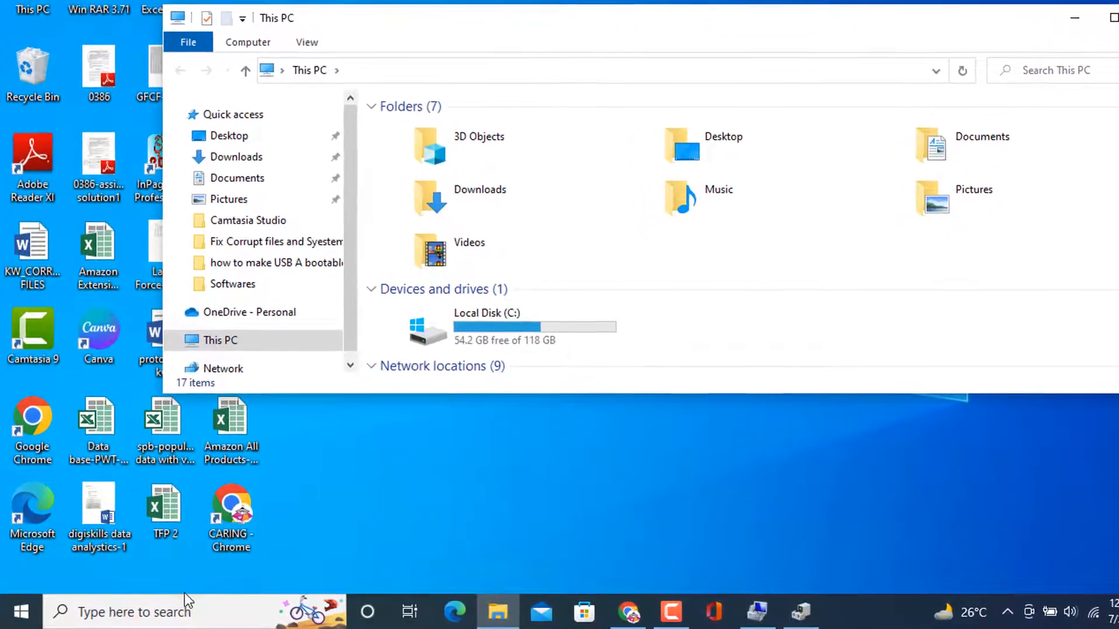
pyautogui.click(168, 613)
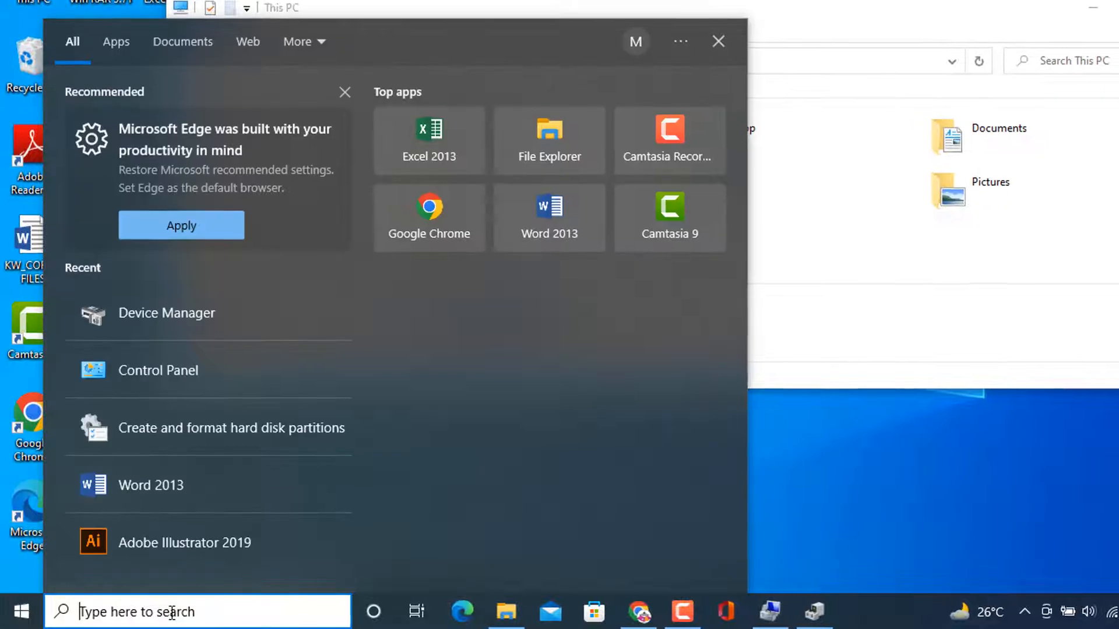
pyautogui.write('device')
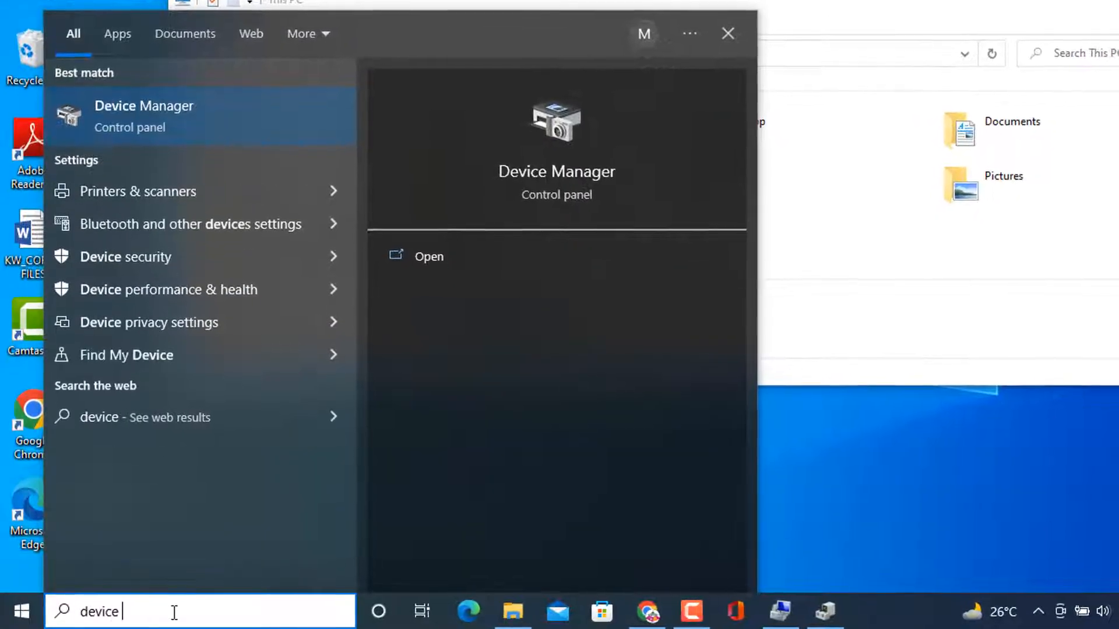
pyautogui.click(111, 103)
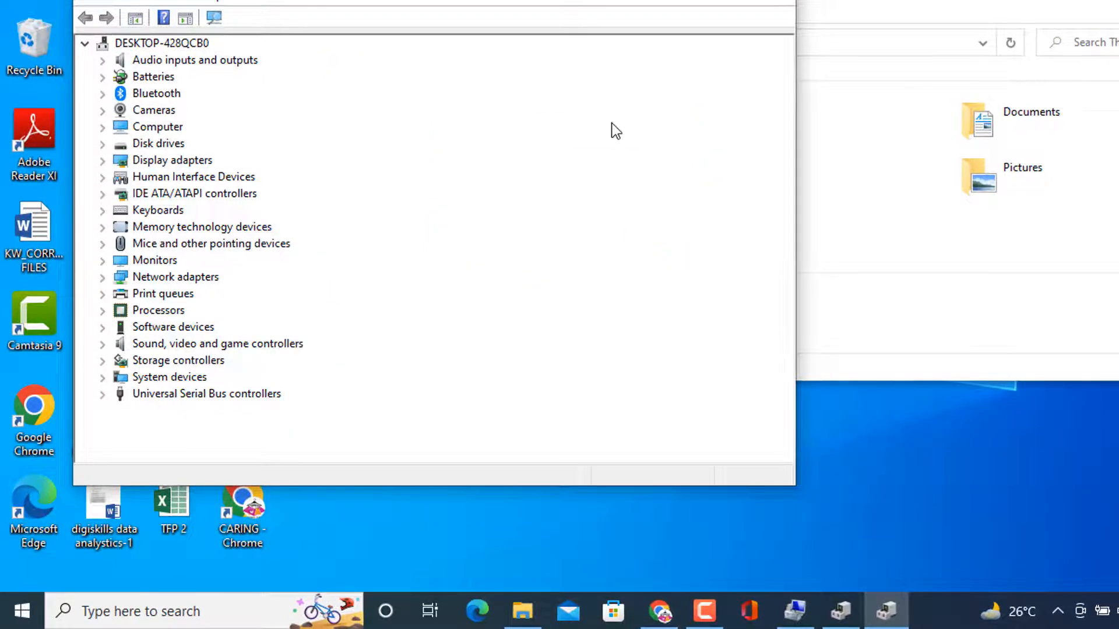
pyautogui.click(102, 145)
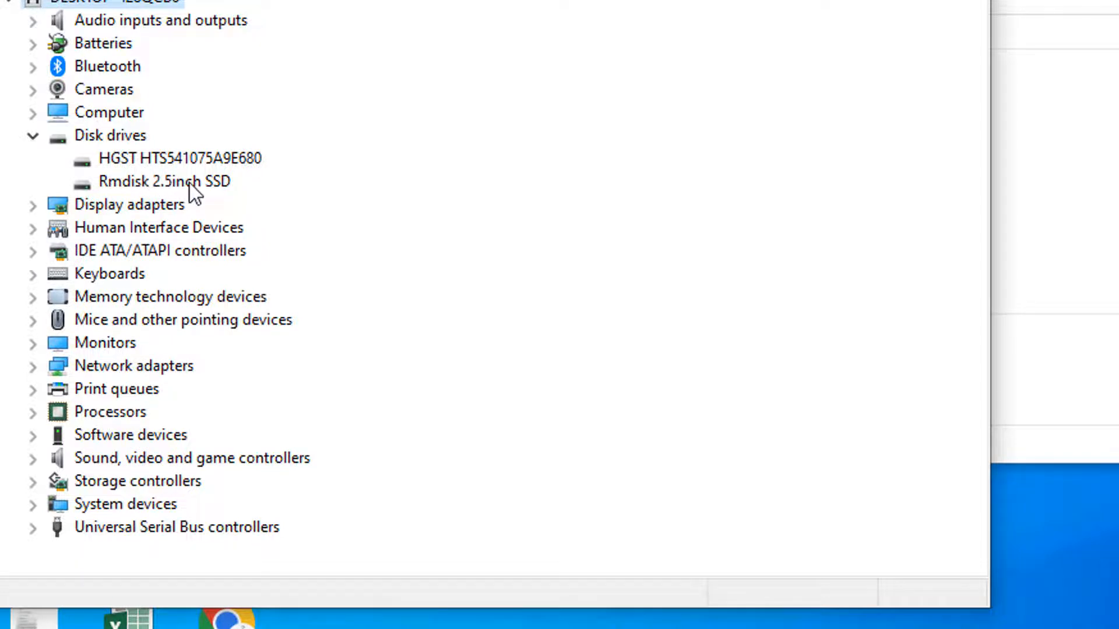
# Examine the HGST HTS541075A9E680 drive's properties, including its volumes, driver, details and general device status.
pyautogui.click(164, 156)
pyautogui.rightClick(165, 156)
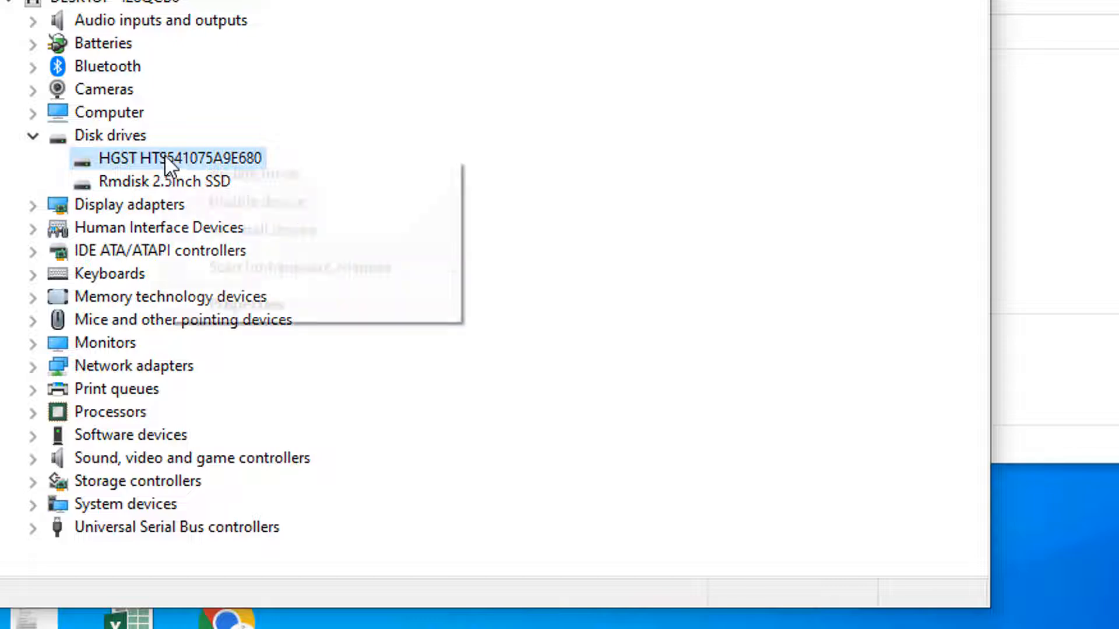
pyautogui.click(274, 313)
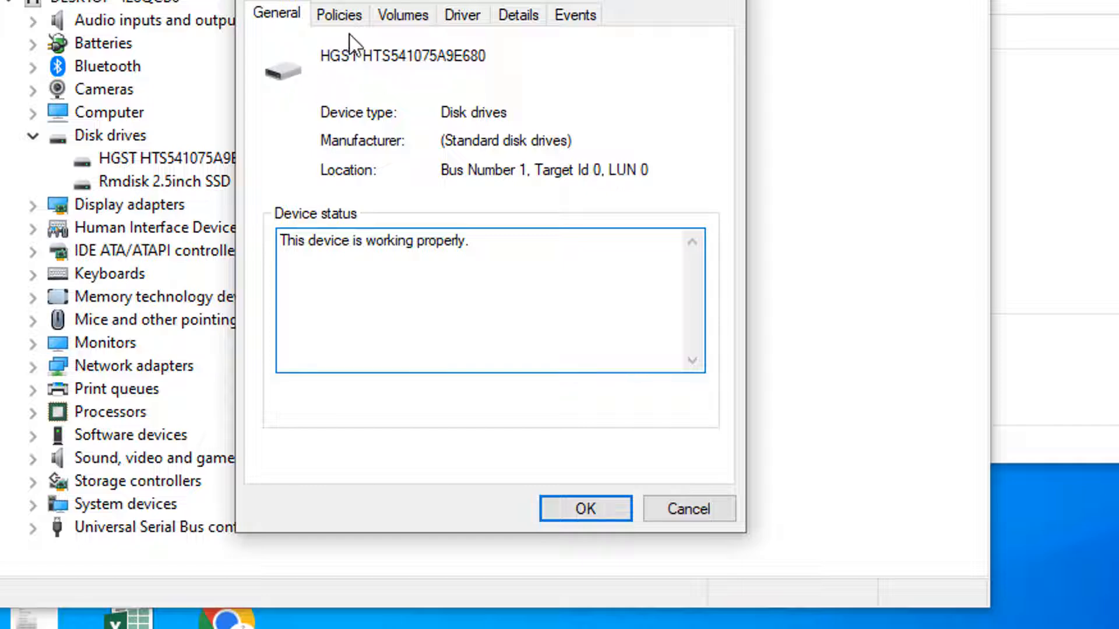
pyautogui.click(404, 22)
pyautogui.click(458, 19)
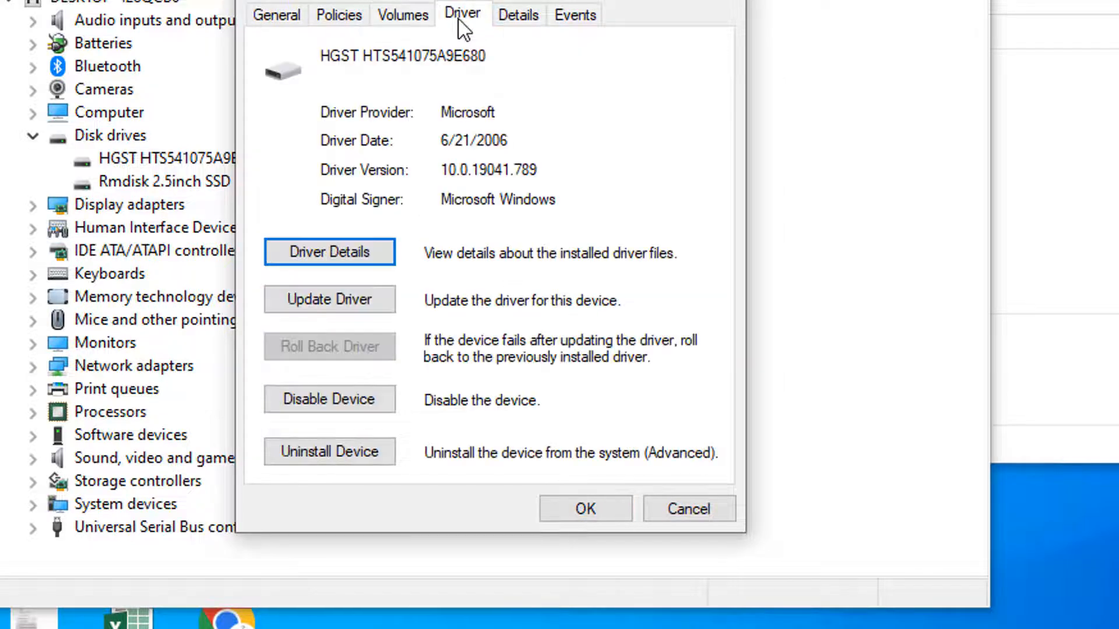
pyautogui.click(511, 16)
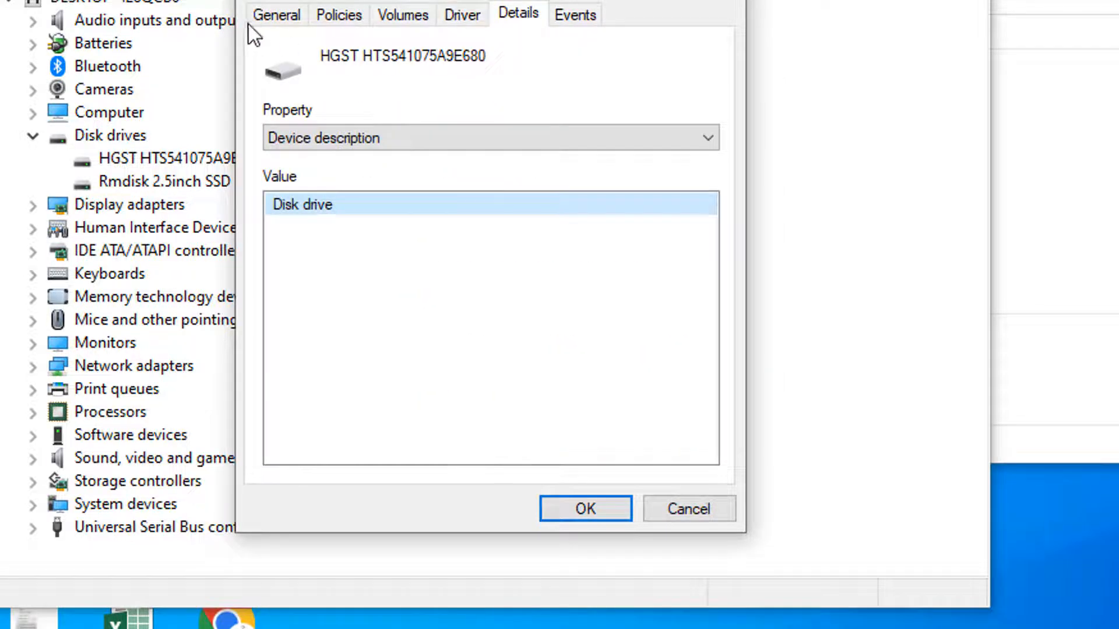
pyautogui.click(276, 17)
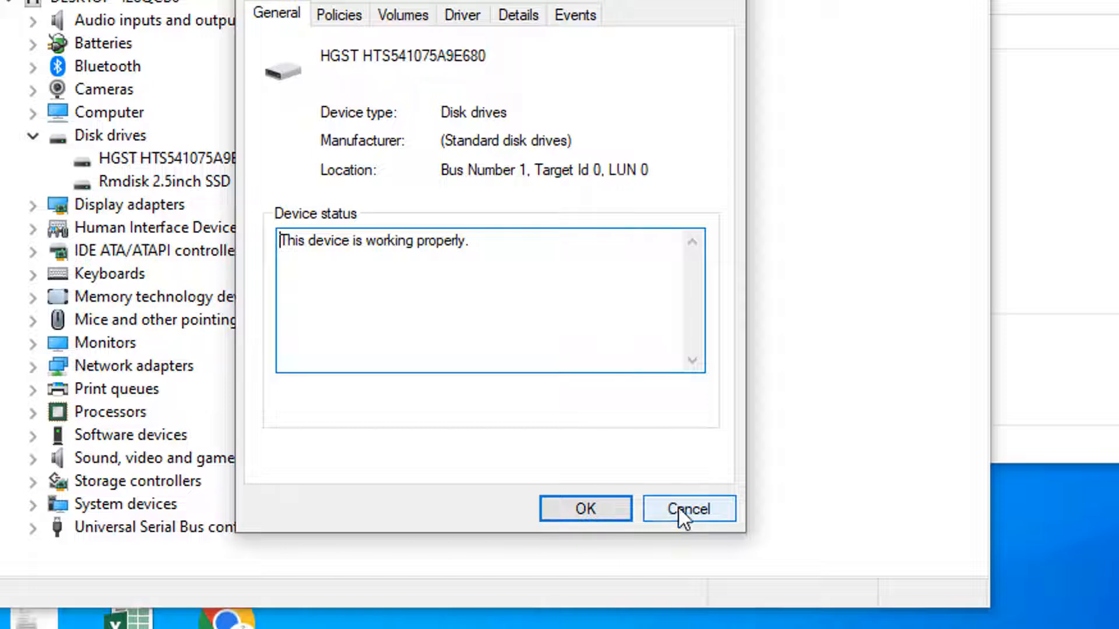
# Return to This PC and close the HGST drive's properties and Device Manager.
pyautogui.click(1110, 316)
pyautogui.click(1095, 315)
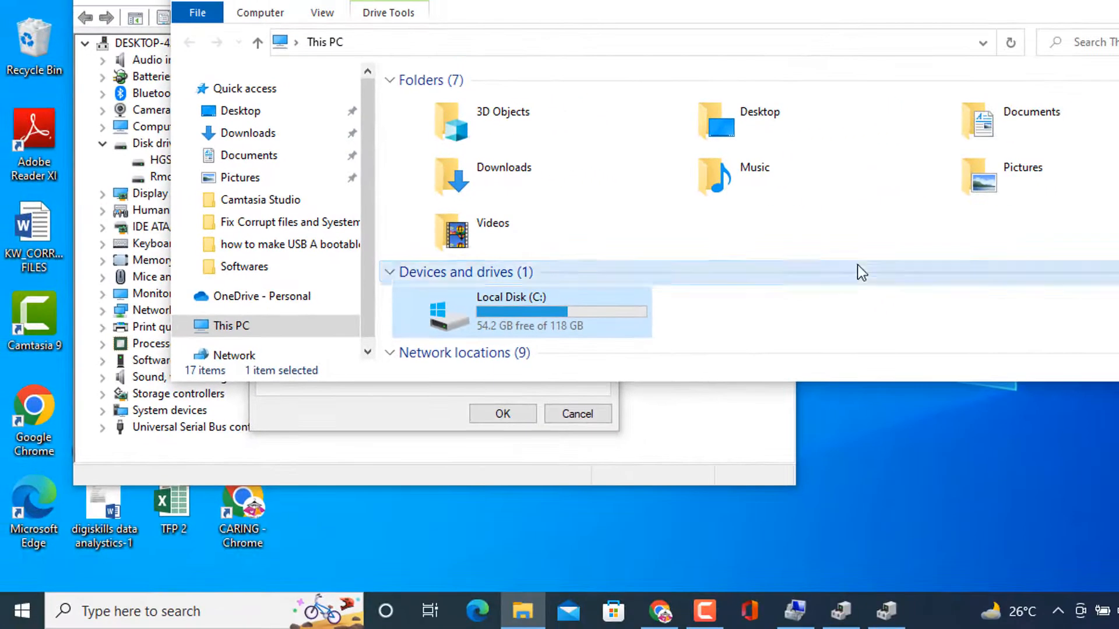
pyautogui.click(564, 416)
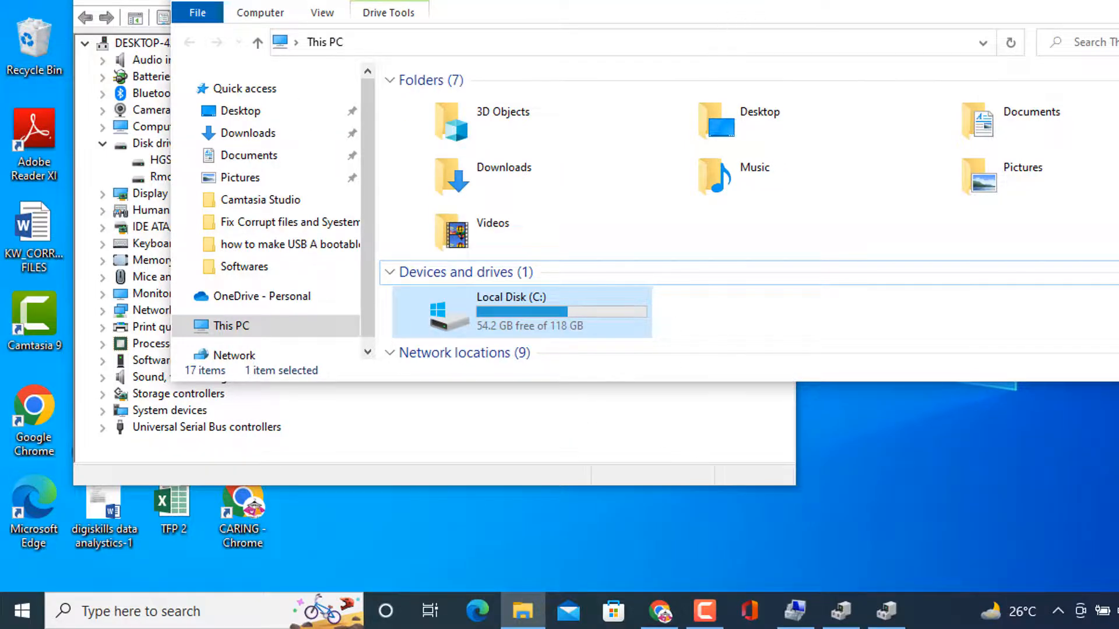
pyautogui.click(778, 1)
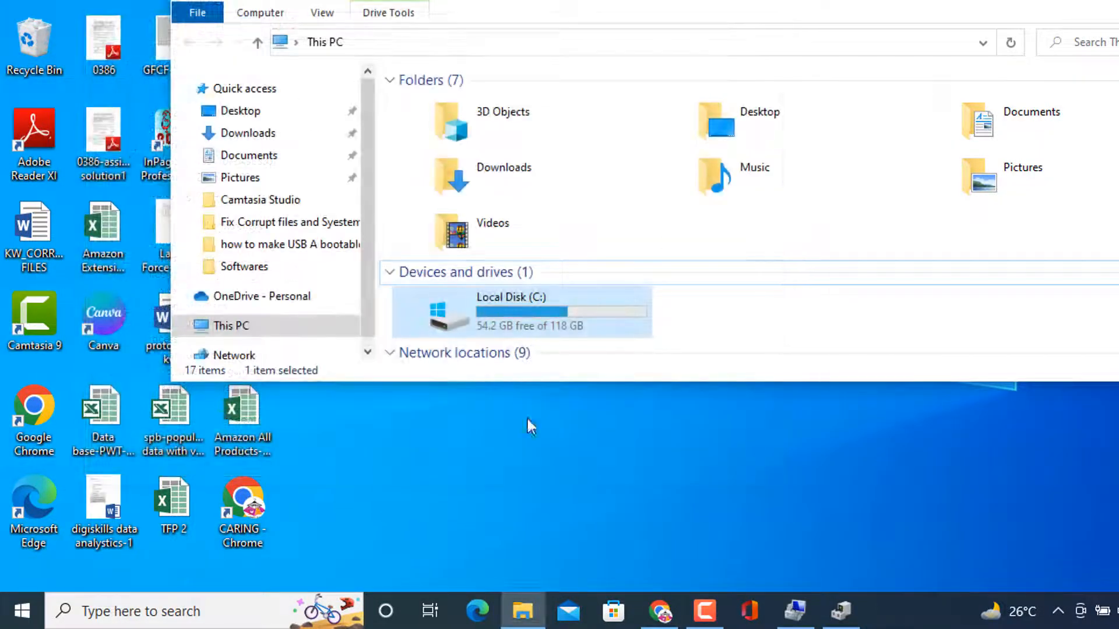
# Search Windows for "par" and open the tool for creating and formatting hard disk partitions.
pyautogui.click(146, 616)
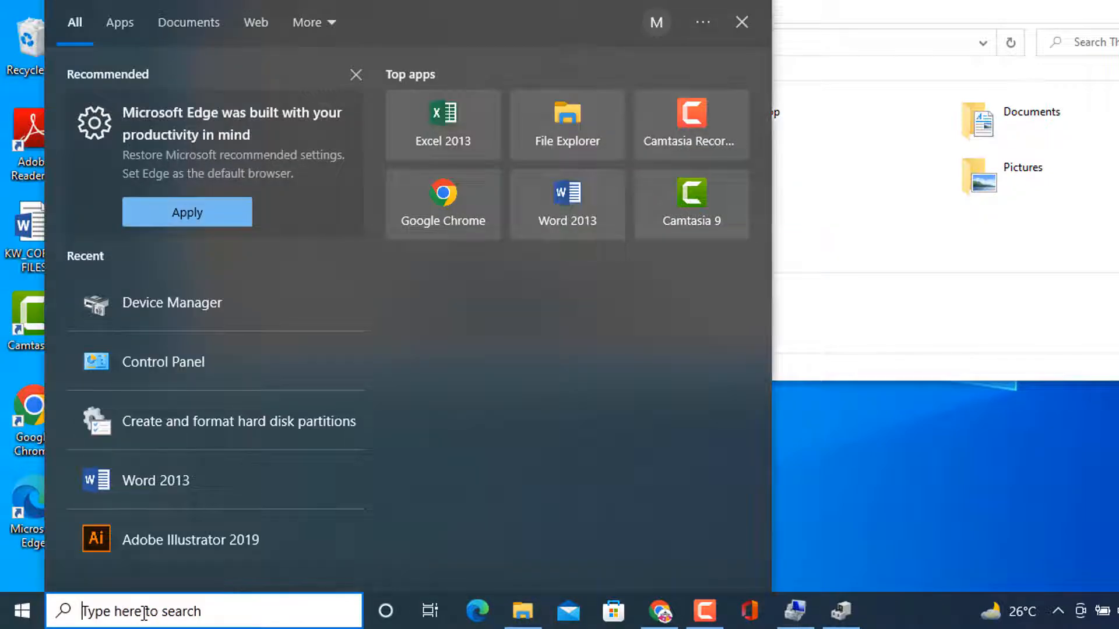
pyautogui.write('par')
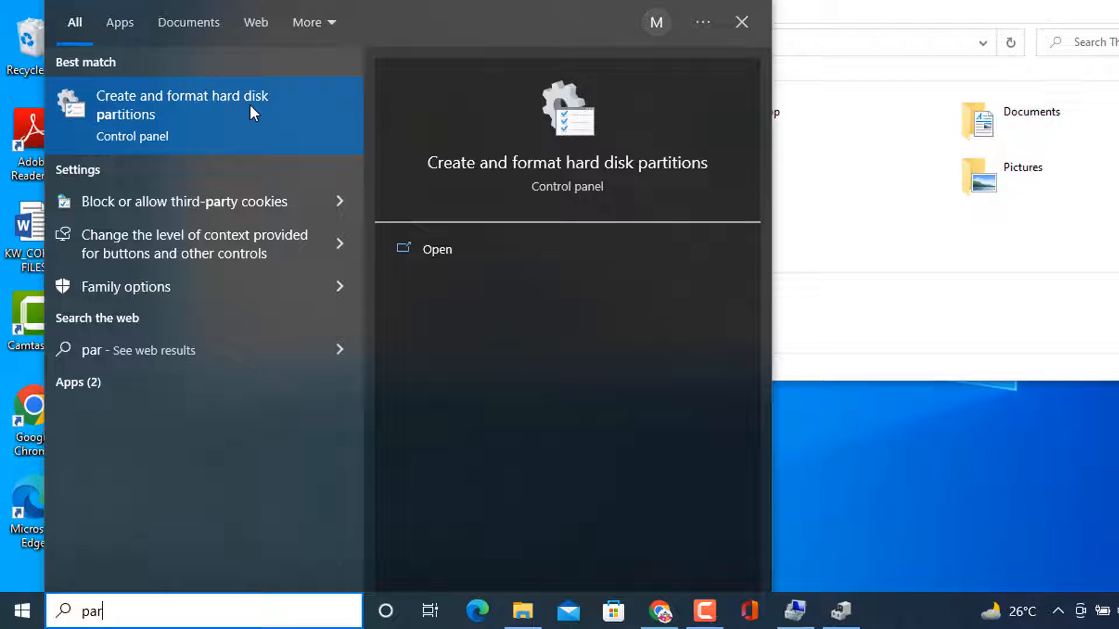
pyautogui.click(126, 105)
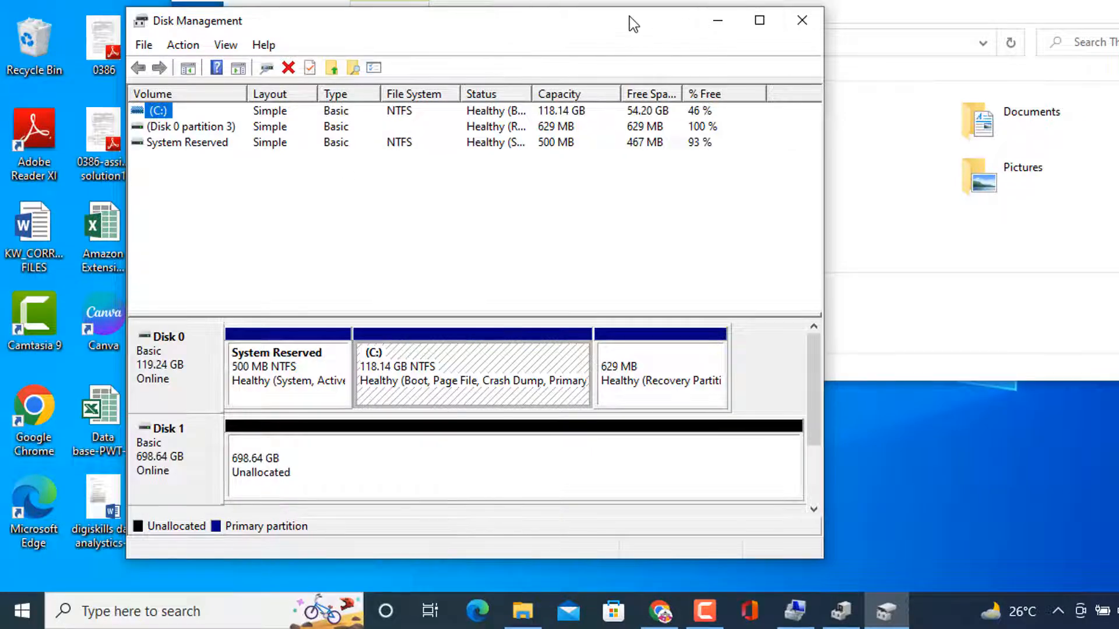
pyautogui.moveTo(630, 18); pyautogui.dragTo(621, 0)
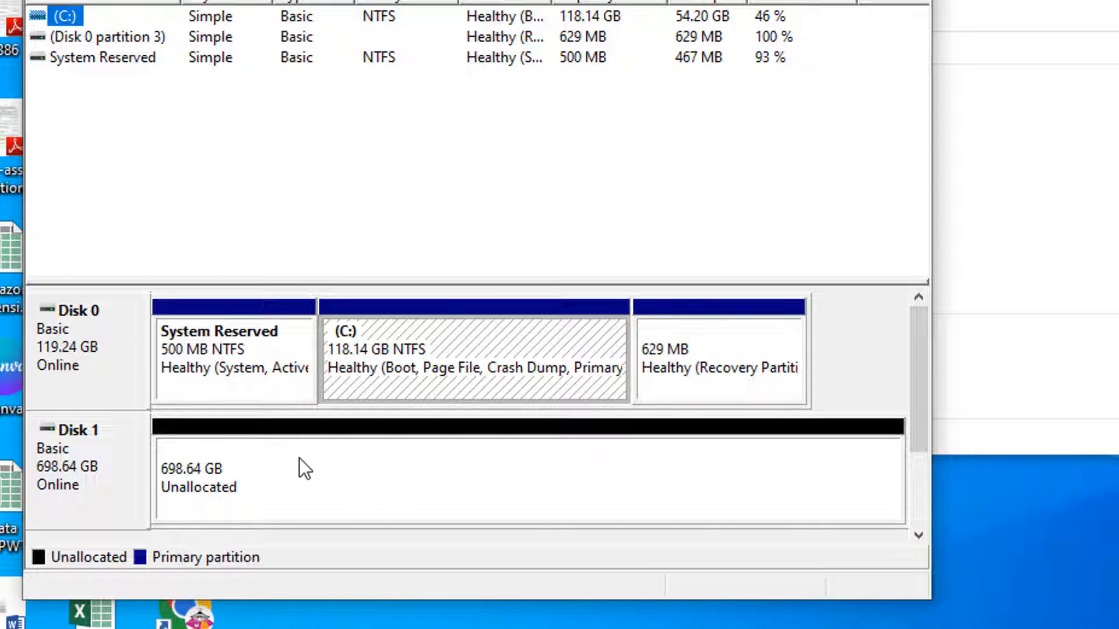
# Start a new simple volume on Disk 1's unallocated space, using the full 715402 MB.
pyautogui.click(206, 489)
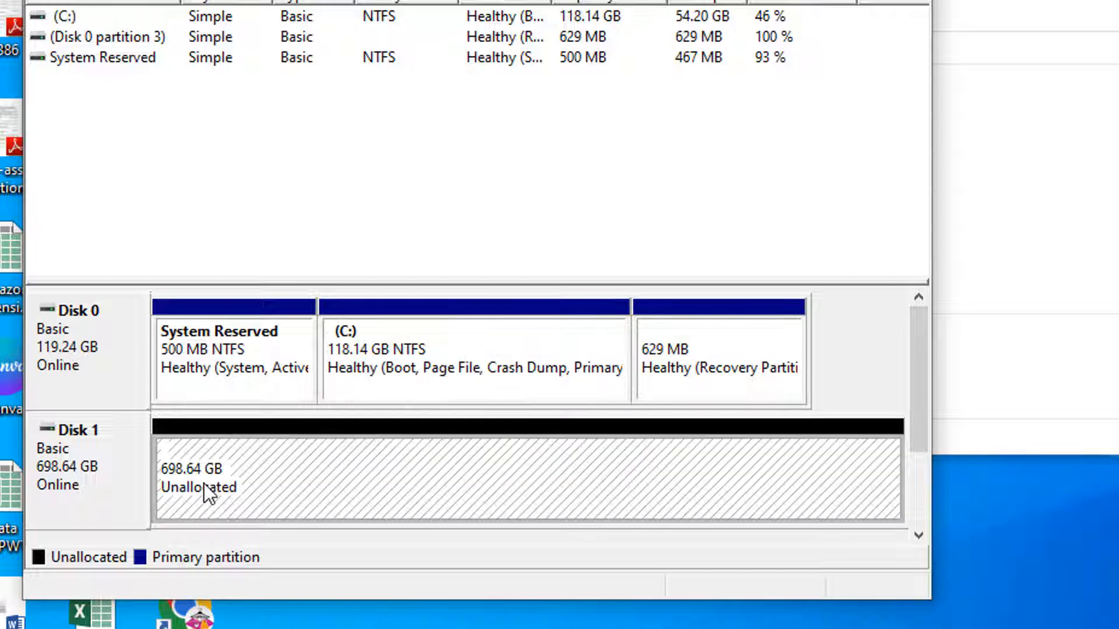
pyautogui.rightClick(204, 483)
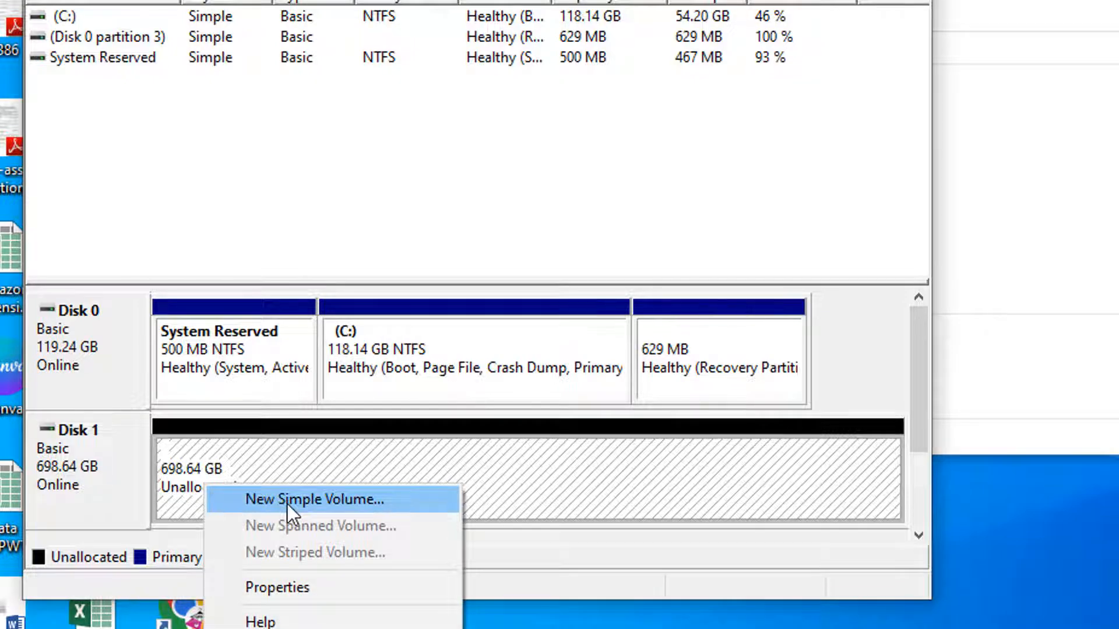
pyautogui.click(290, 502)
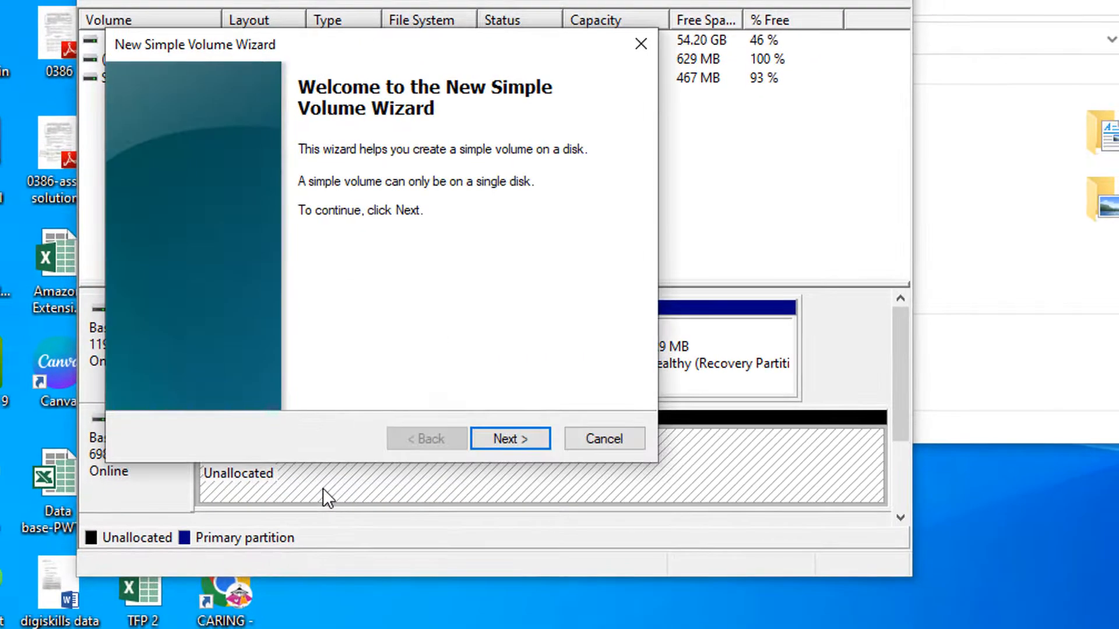
pyautogui.click(505, 437)
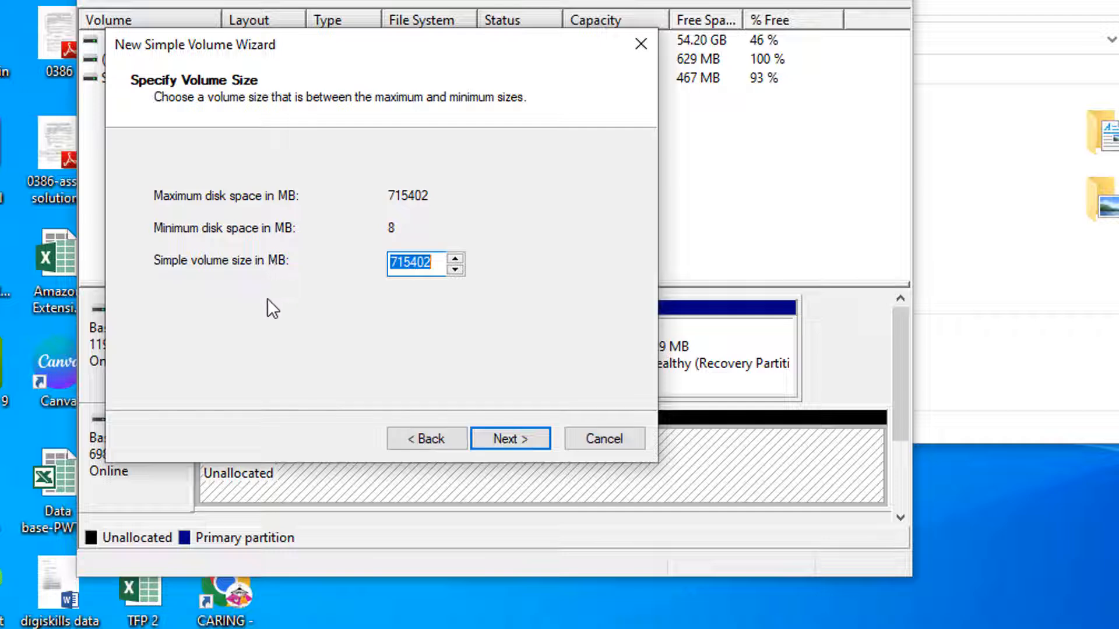
pyautogui.click(499, 439)
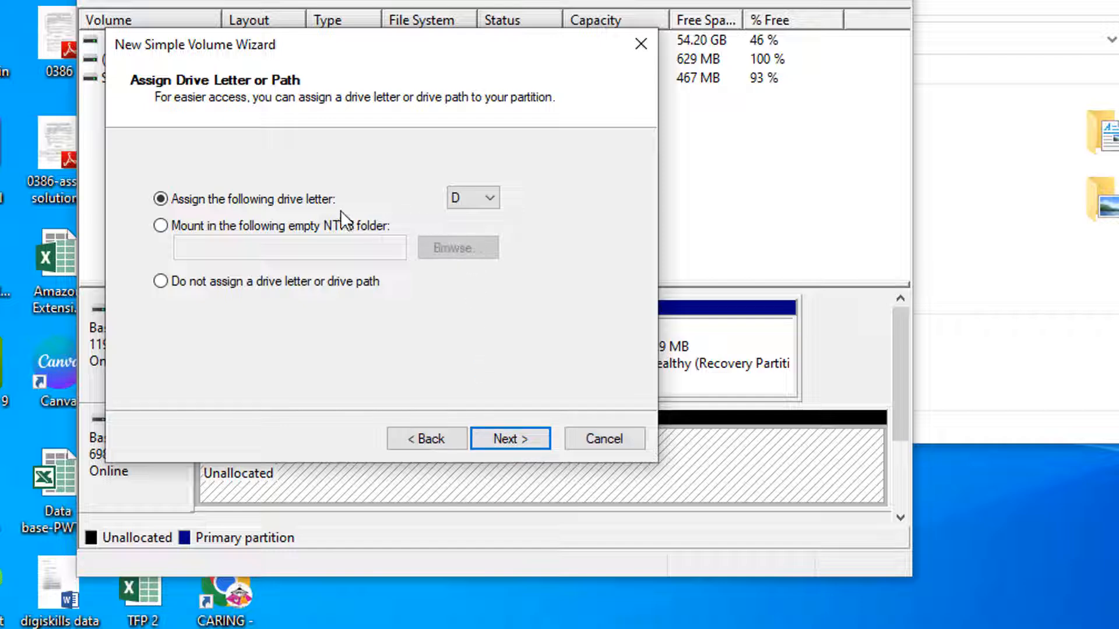
# Assign drive letter E to the new volume.
pyautogui.click(488, 198)
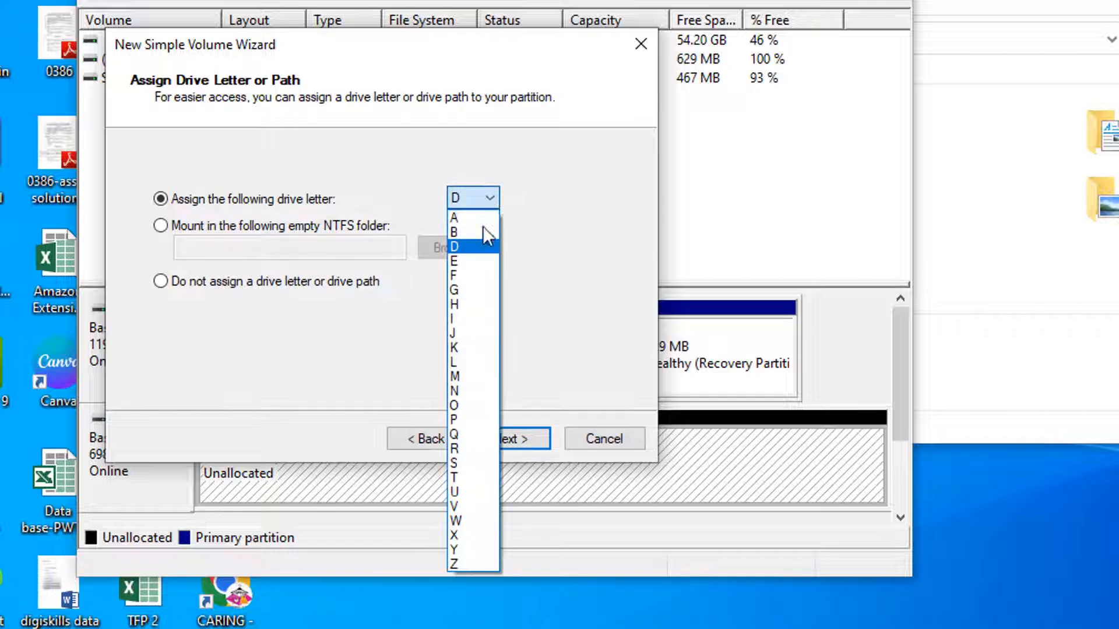
pyautogui.click(468, 263)
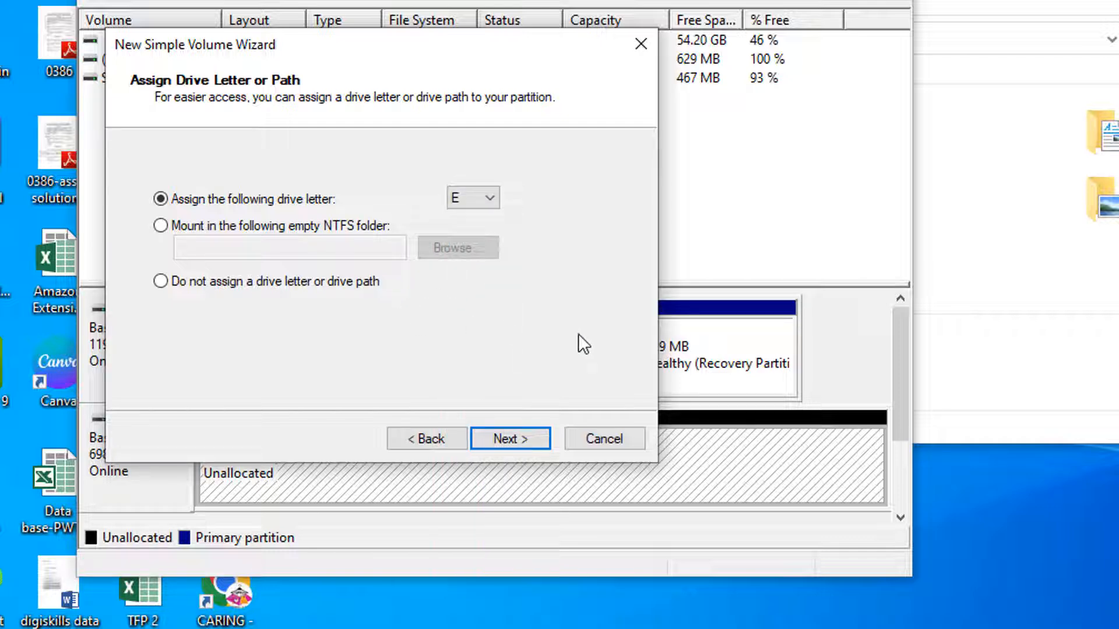
pyautogui.click(516, 436)
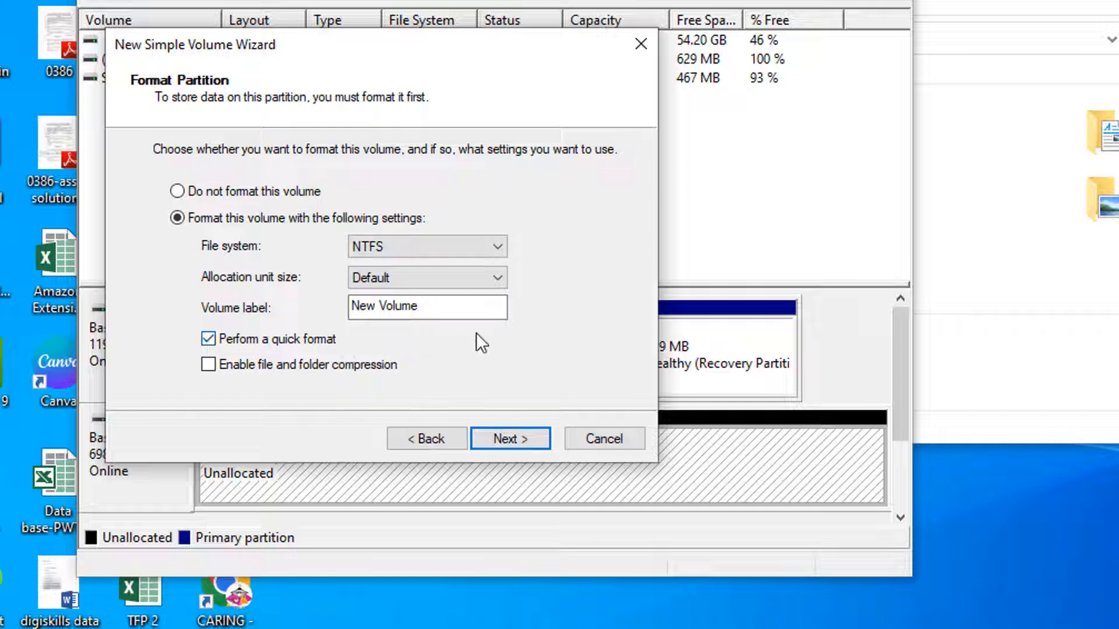
# Label the volume My Data, keep the NTFS quick format settings, and finish creating it.
pyautogui.click(434, 314)
pyautogui.hotkey('ctrl', 'a')
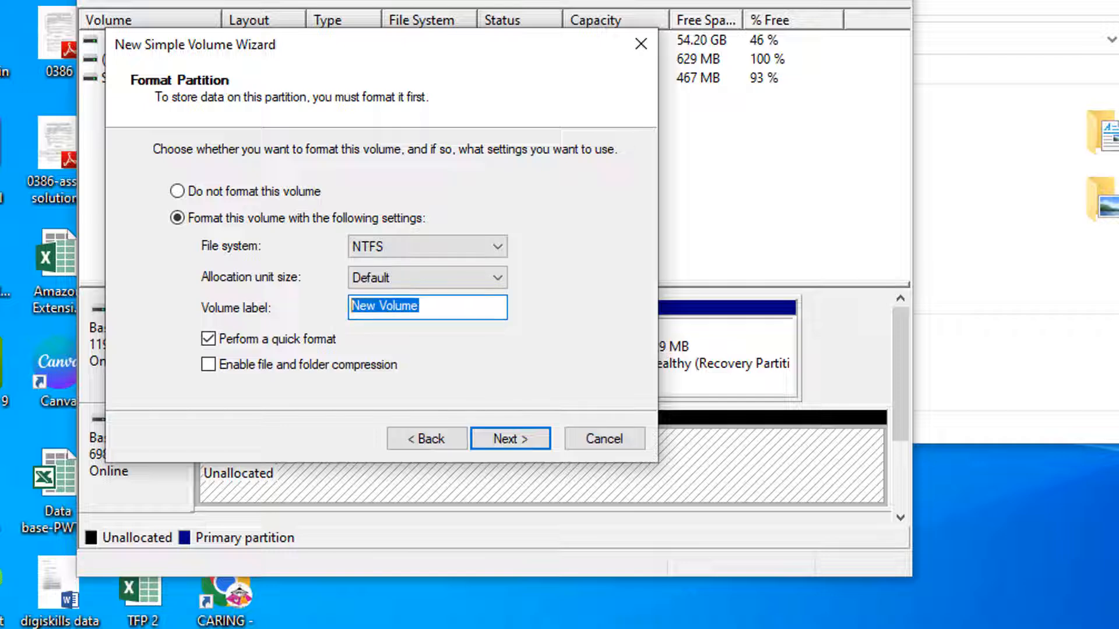
pyautogui.write('My data')
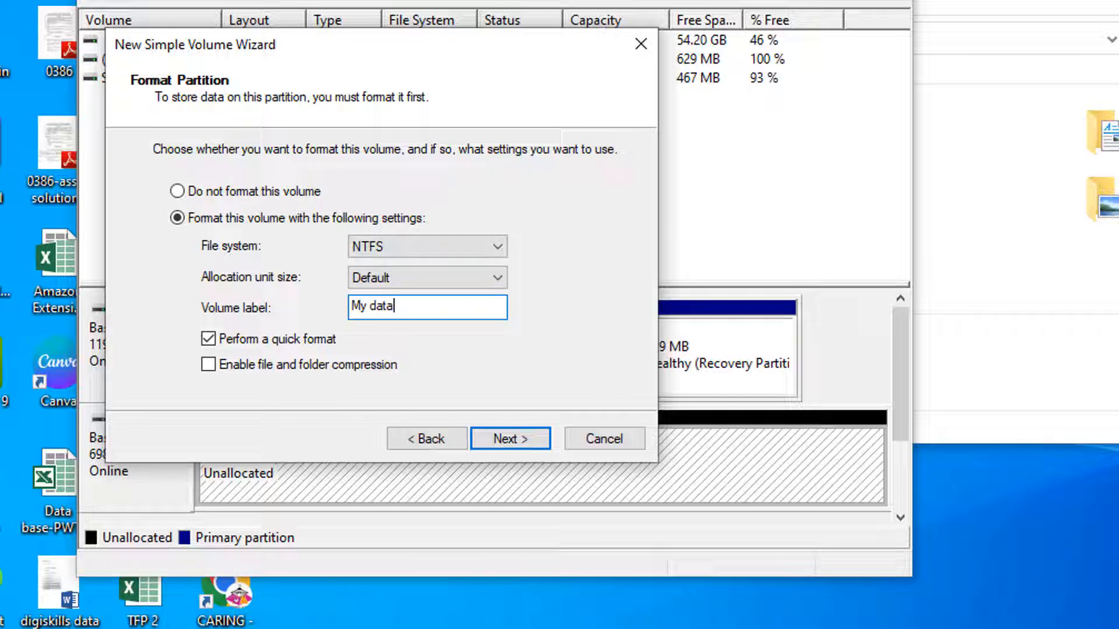
pyautogui.press('BackSpace')
pyautogui.press('BackSpace')
pyautogui.press('BackSpace')
pyautogui.press('BackSpace')
pyautogui.write('Data')
pyautogui.click(516, 434)
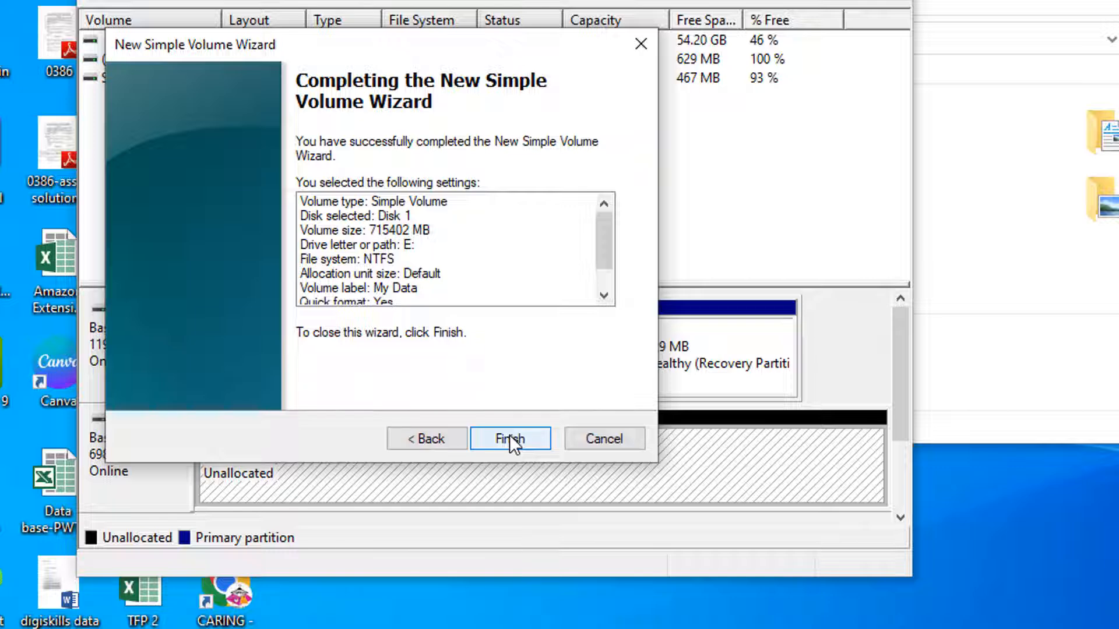
pyautogui.click(509, 437)
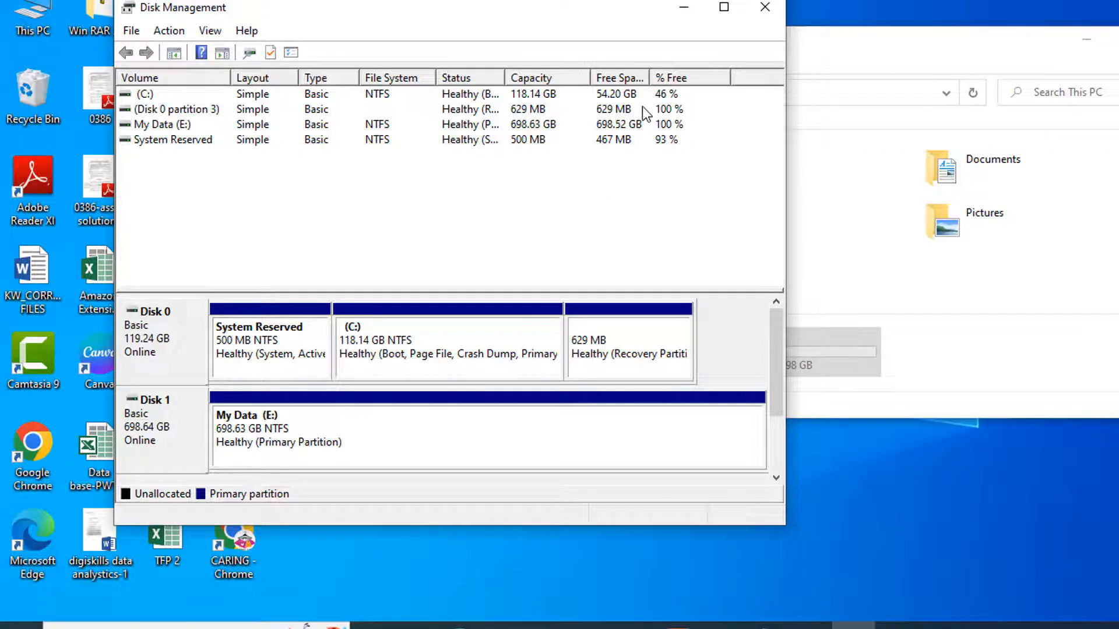
# Minimize Disk Management and open the My Data (E:) drive from This PC.
pyautogui.click(685, 8)
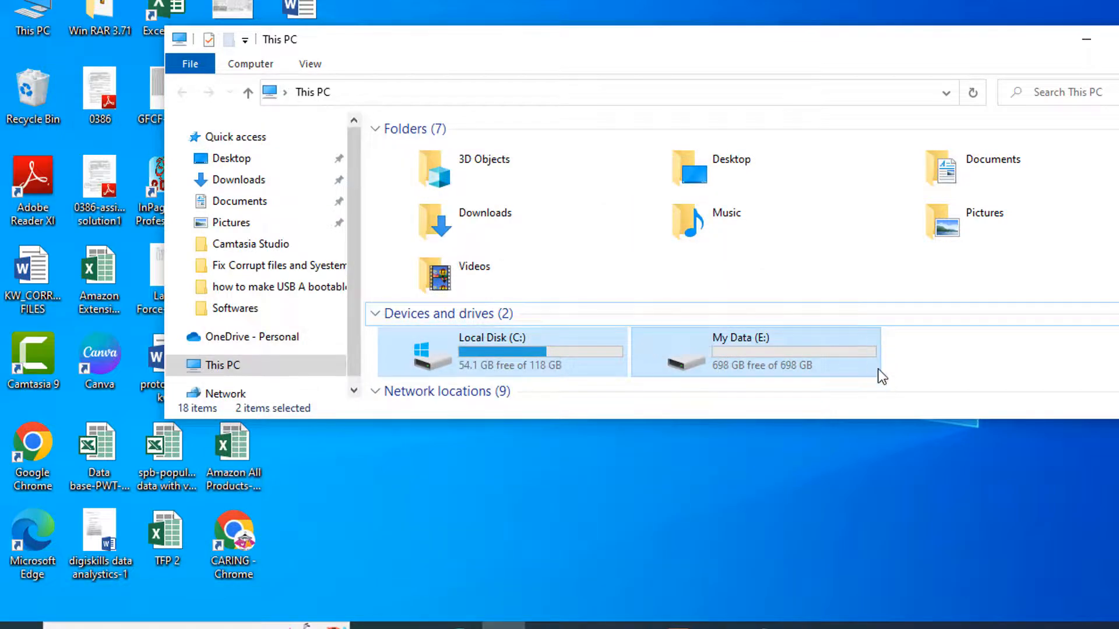
pyautogui.doubleClick(728, 351)
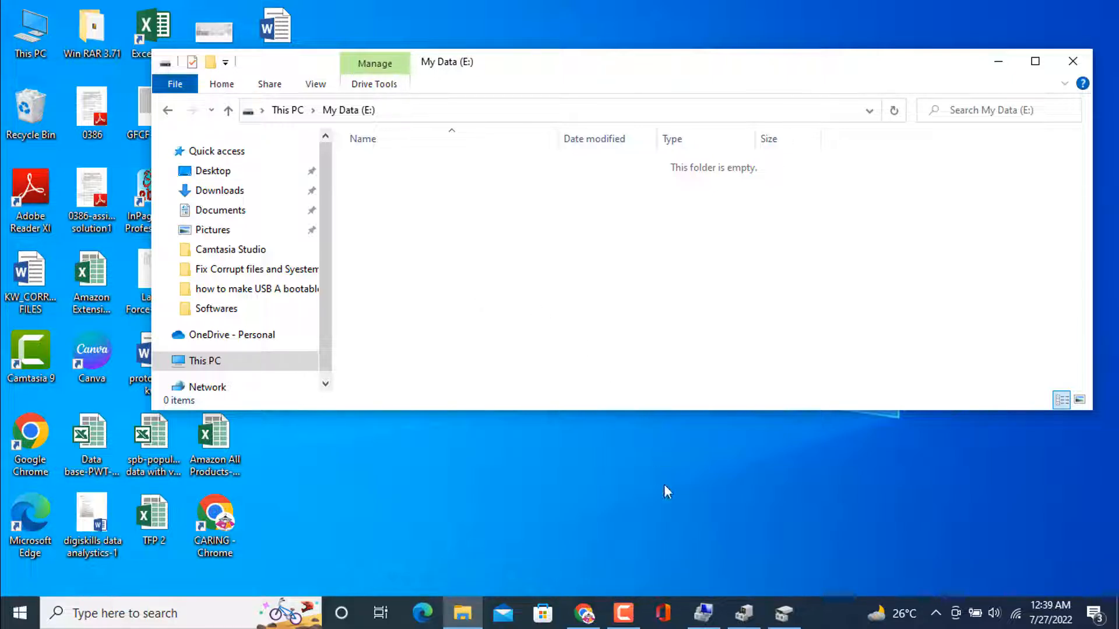
pyautogui.click(624, 613)
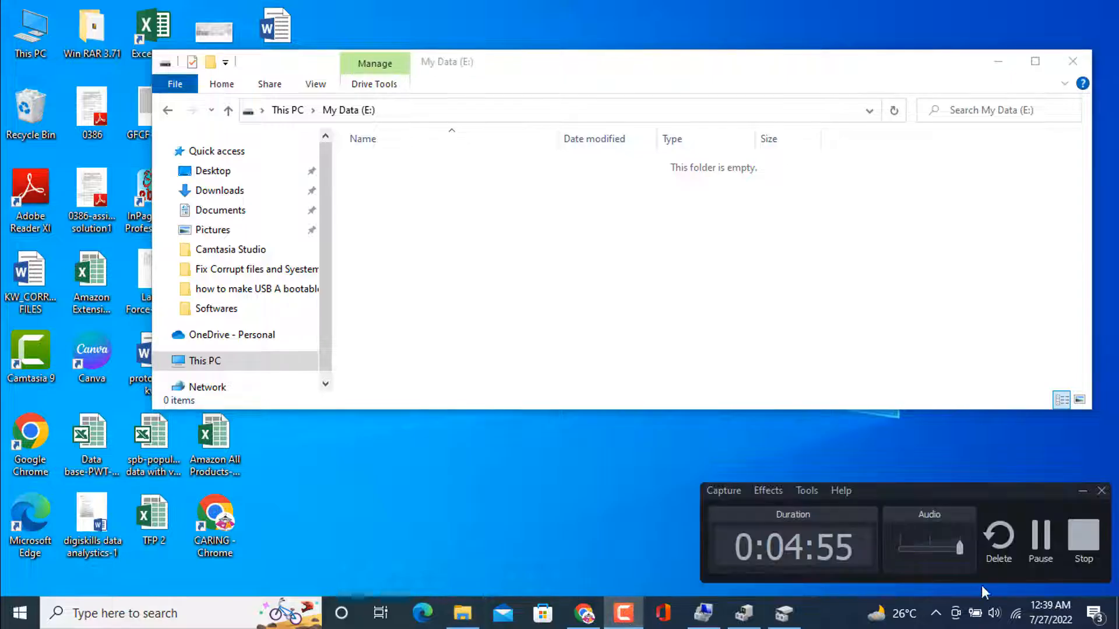
pyautogui.click(1083, 535)
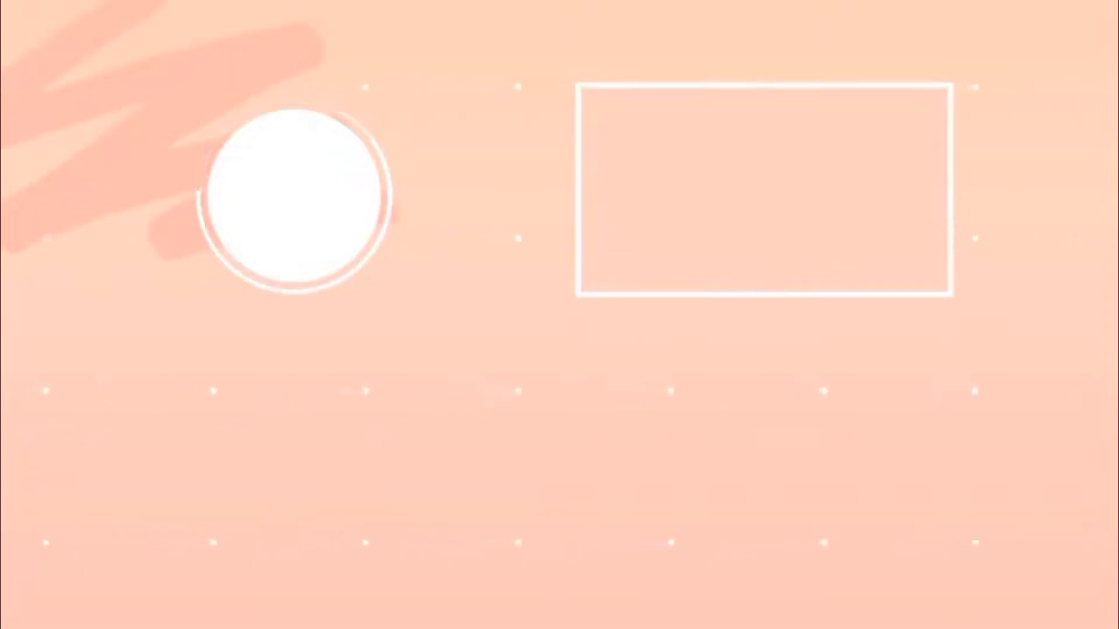